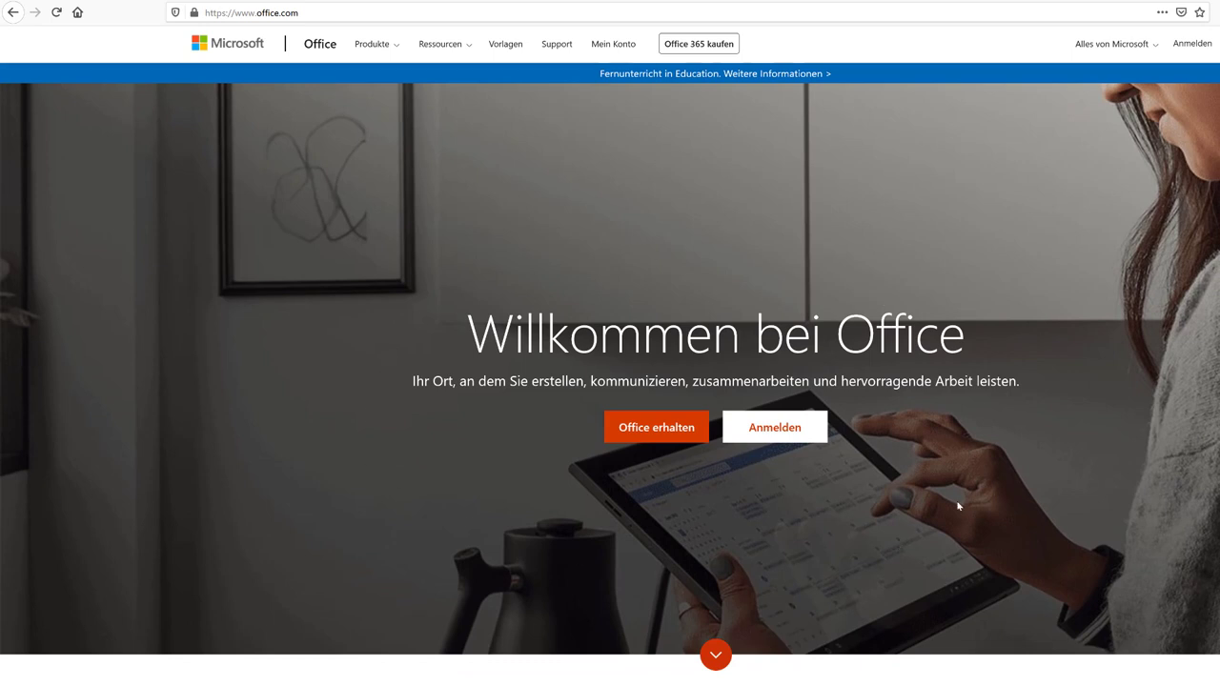
Start Office sign-in, enter the school account's user name, and continue to the password page.
{"action": "left_click", "coordinate": [763, 441]}
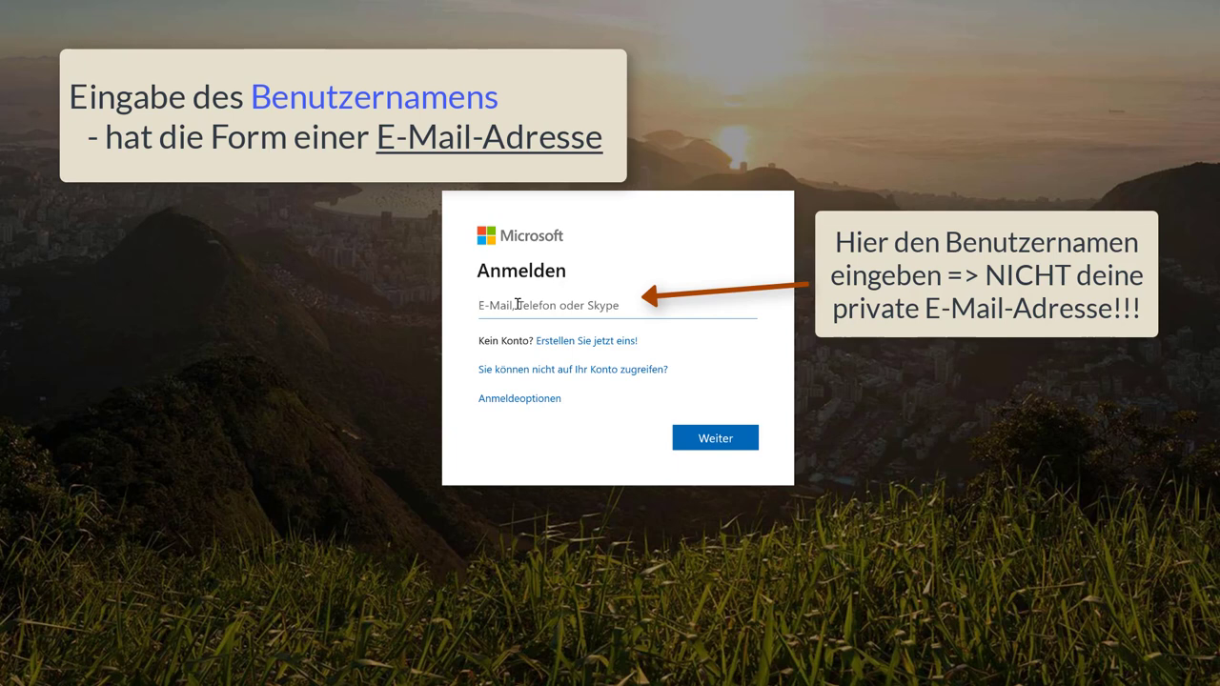
{"action": "type", "text": "a"}
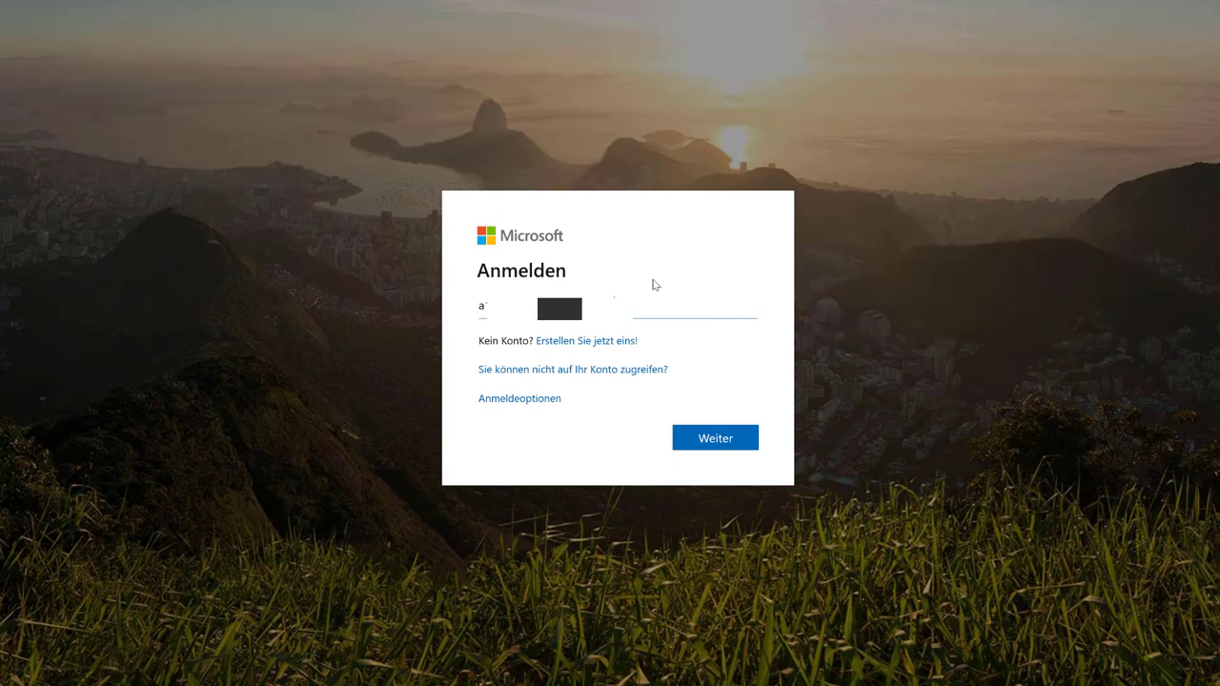
{"action": "left_click", "coordinate": [721, 444]}
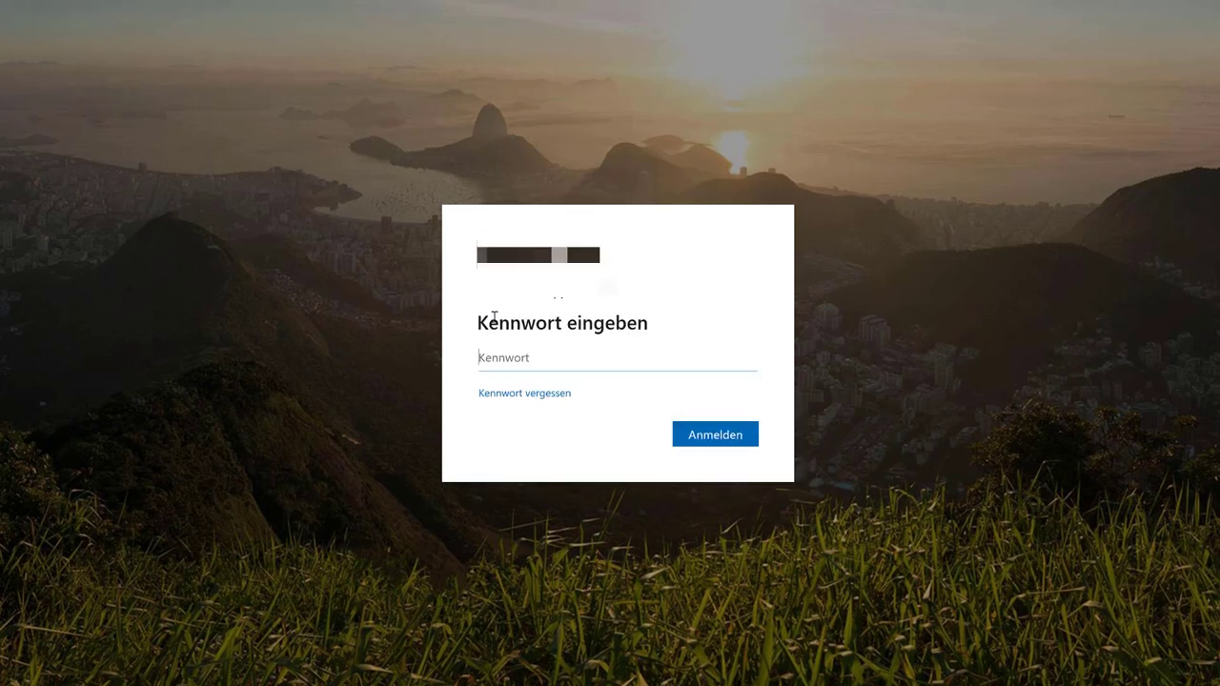
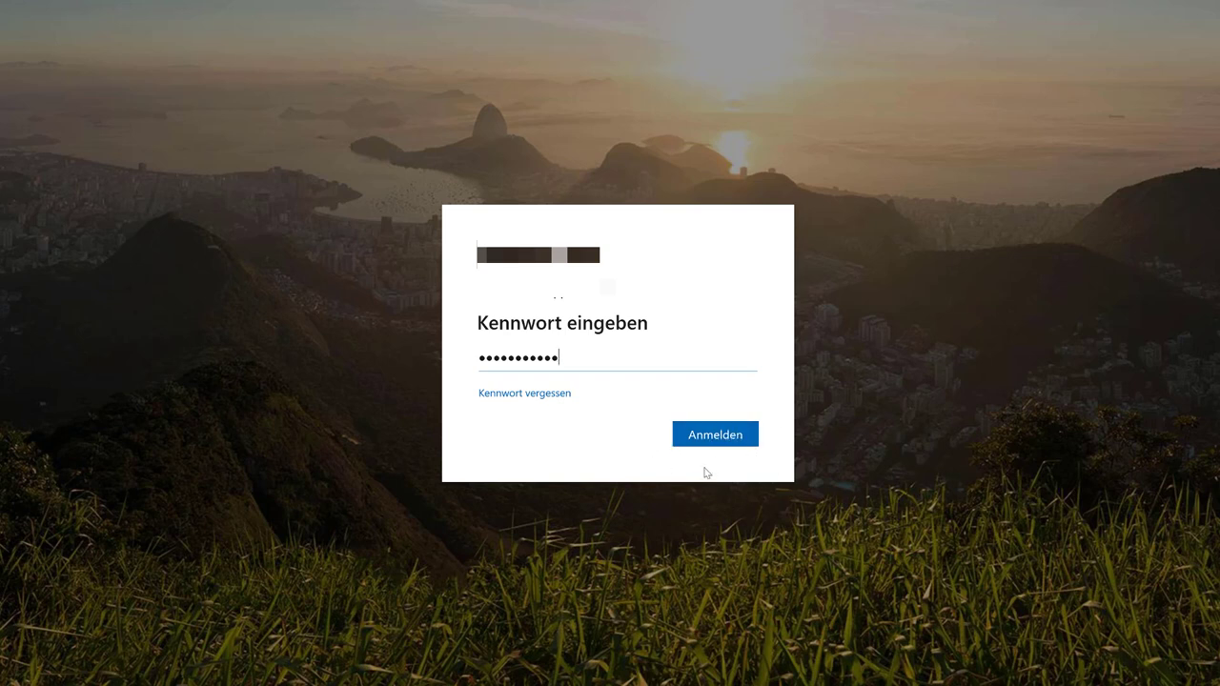
Complete sign-in and show the Office installieren choices on the Office.com home page.
{"action": "left_click", "coordinate": [708, 434]}
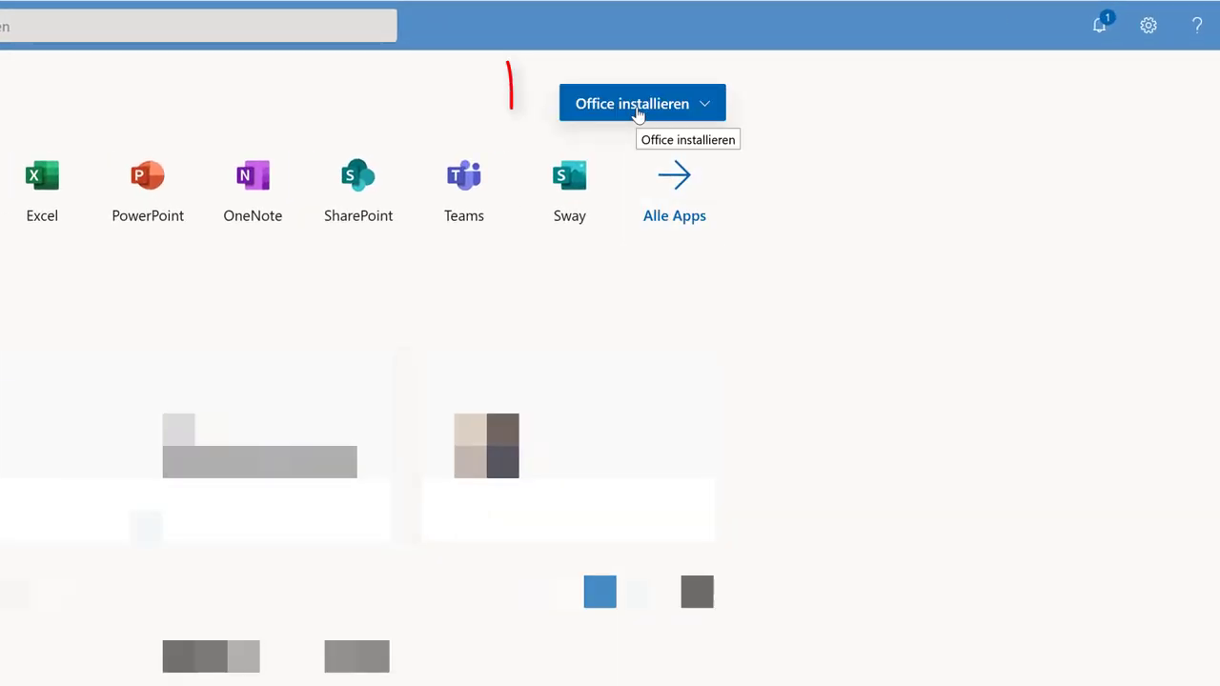
{"action": "left_click", "coordinate": [704, 115]}
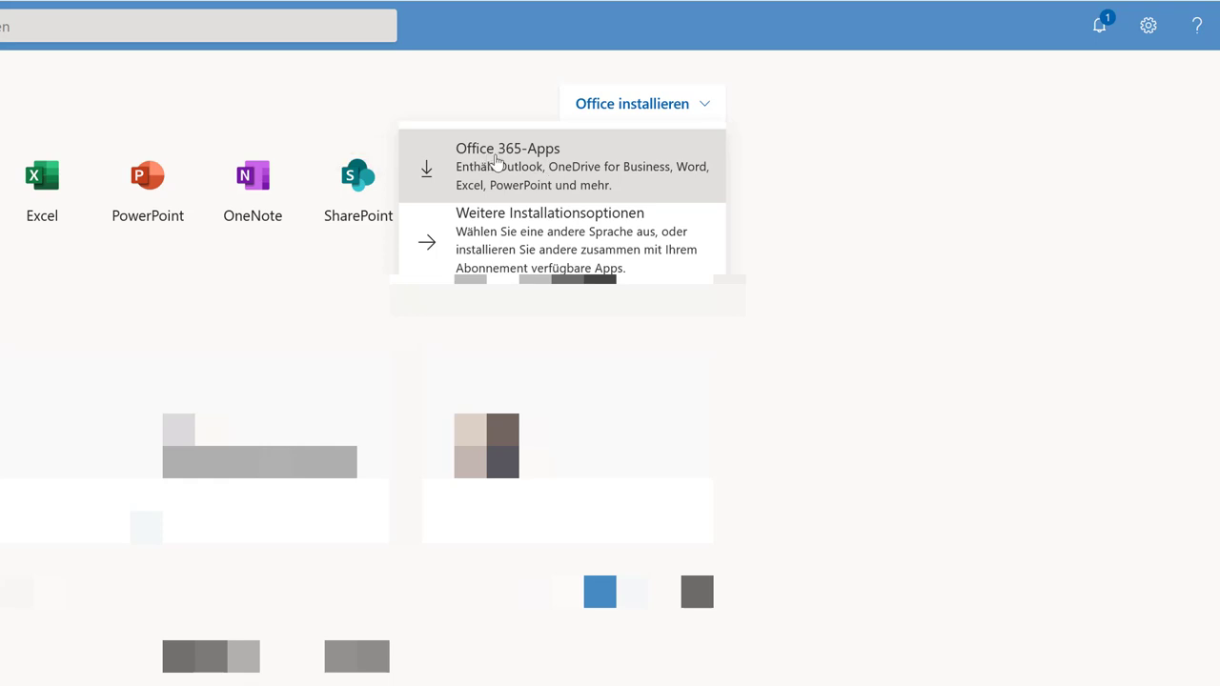
Download the Office 365-Apps installer, choosing to save the setup file rather than open it.
{"action": "left_click", "coordinate": [550, 164]}
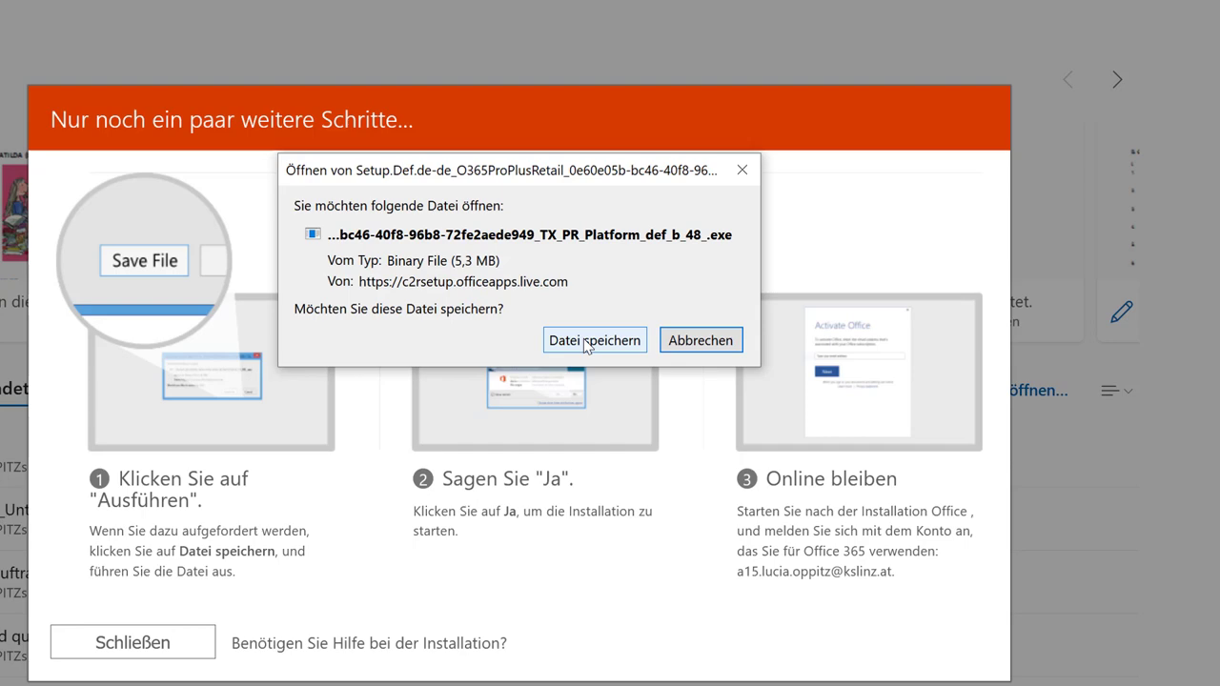
{"action": "left_click", "coordinate": [585, 341]}
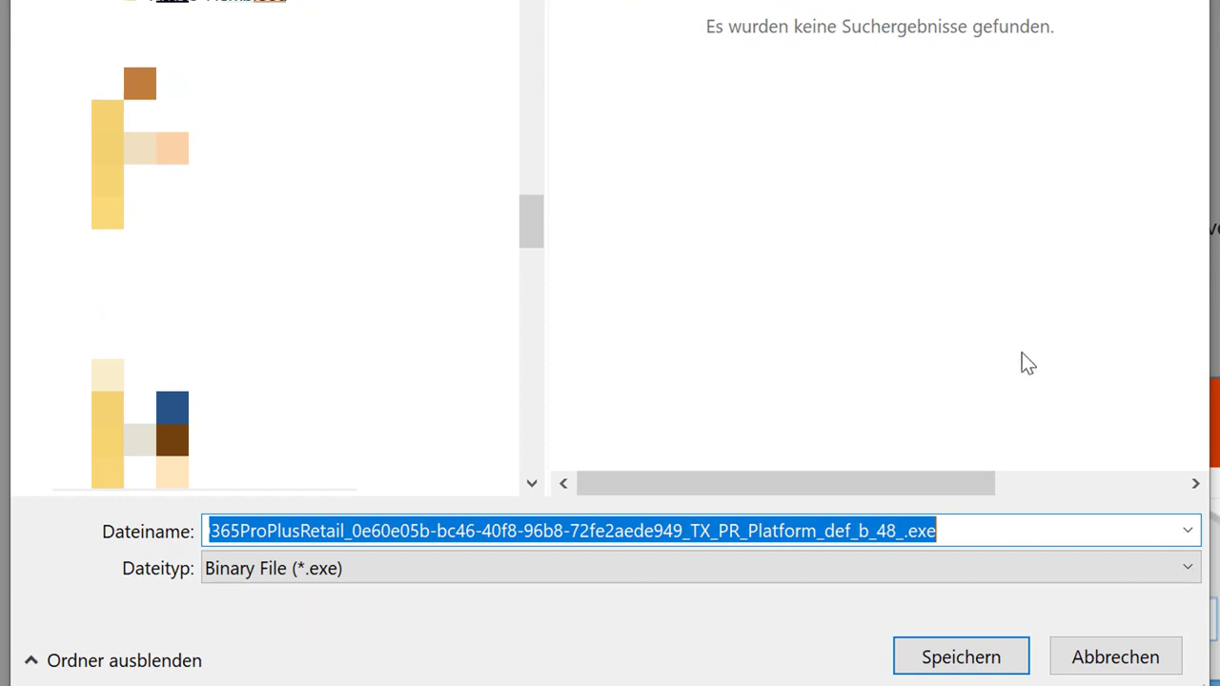
Save the Office 365 ProPlus setup .exe into the Office_365 › 2020 › Download folder.
{"action": "left_click", "coordinate": [964, 665]}
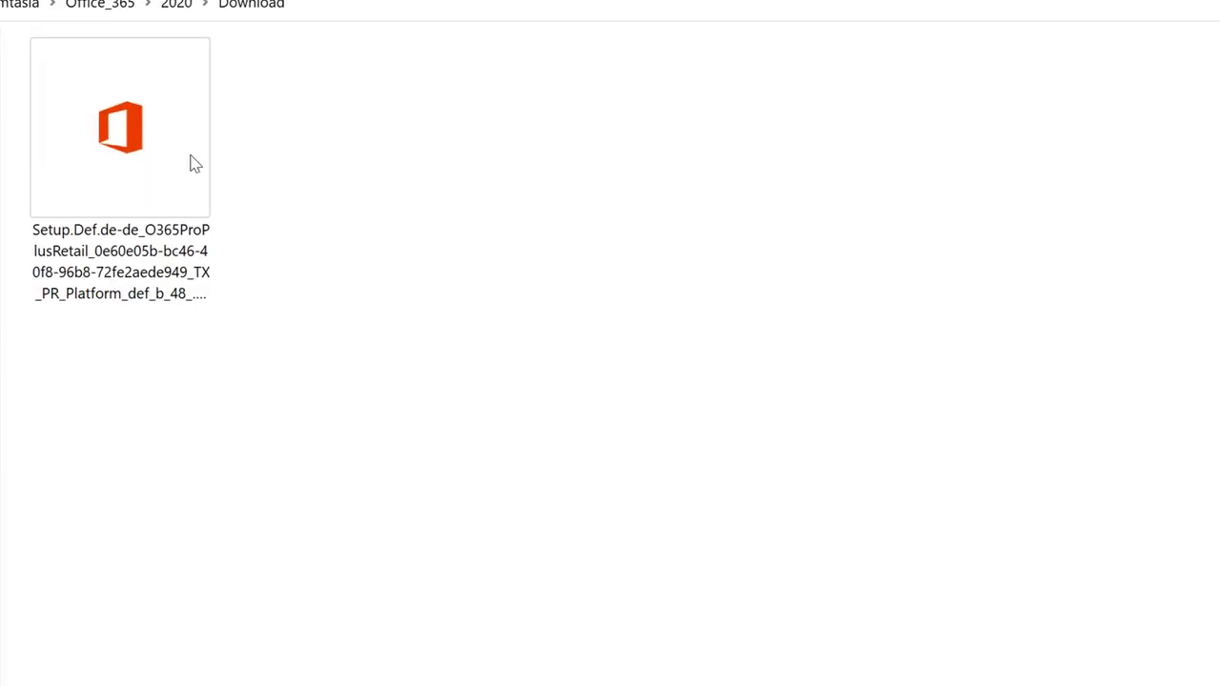
{"action": "right_click", "coordinate": [96, 109]}
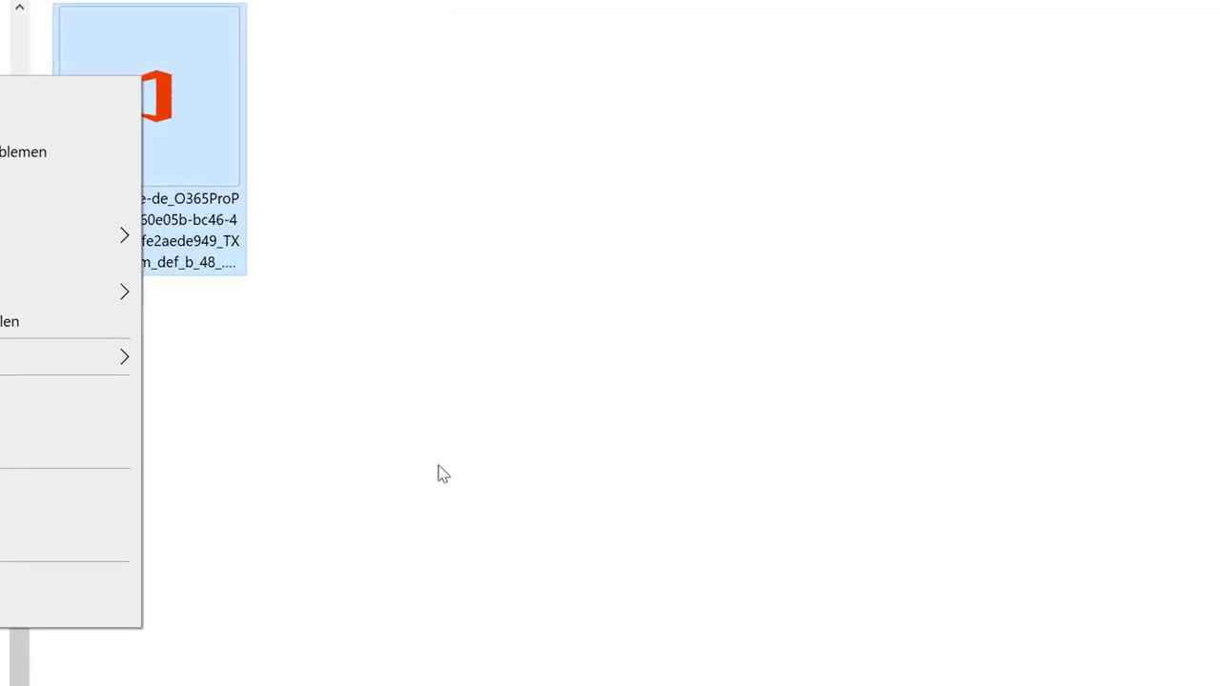
{"action": "left_click", "coordinate": [498, 505]}
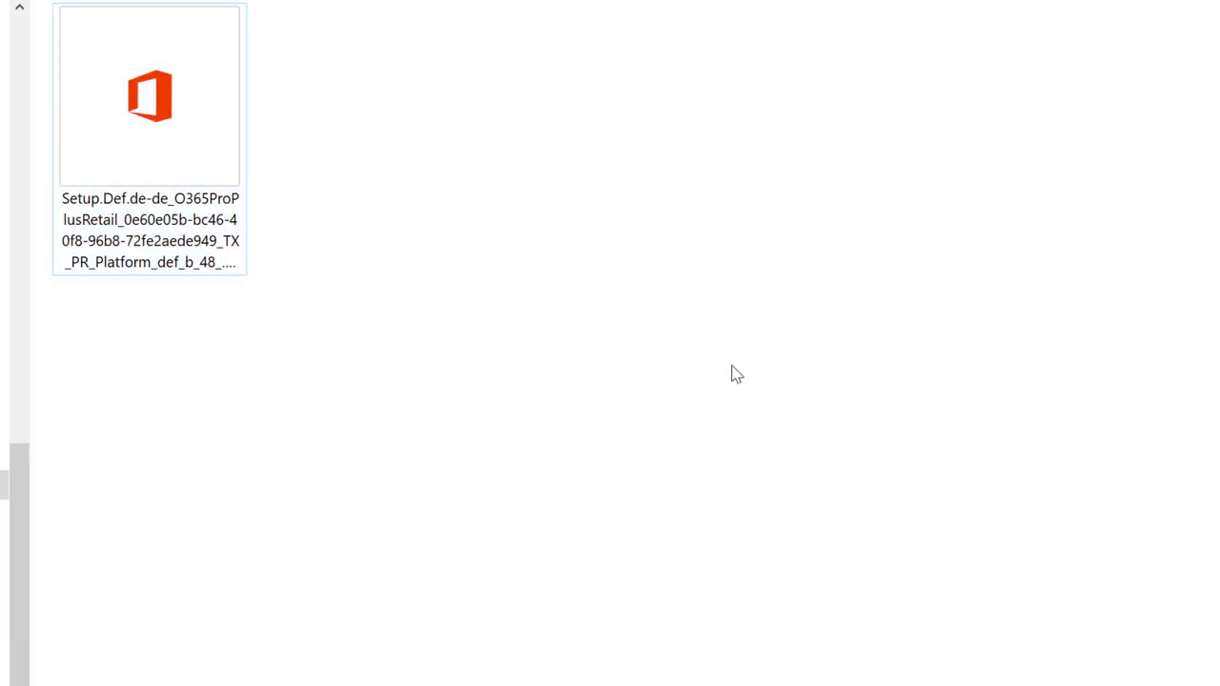